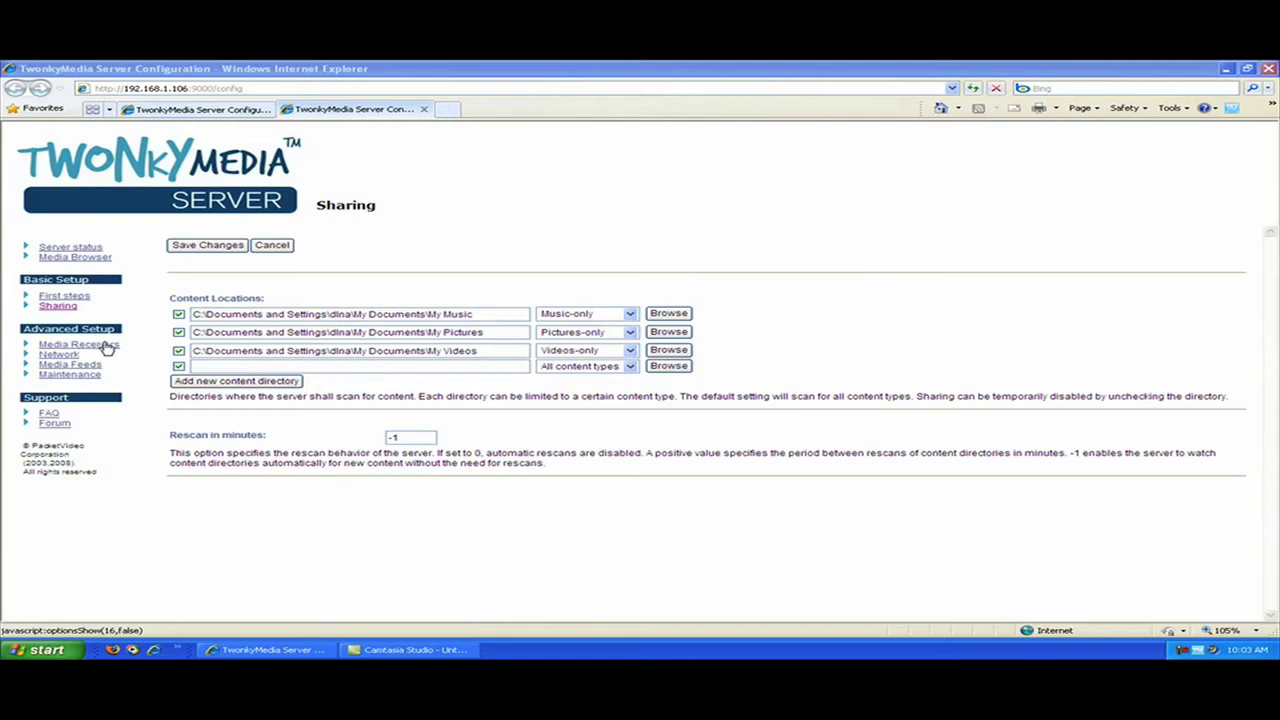
Open the Media Receivers settings and examine the device types offered for the PS3 receiver.
click(92, 348)
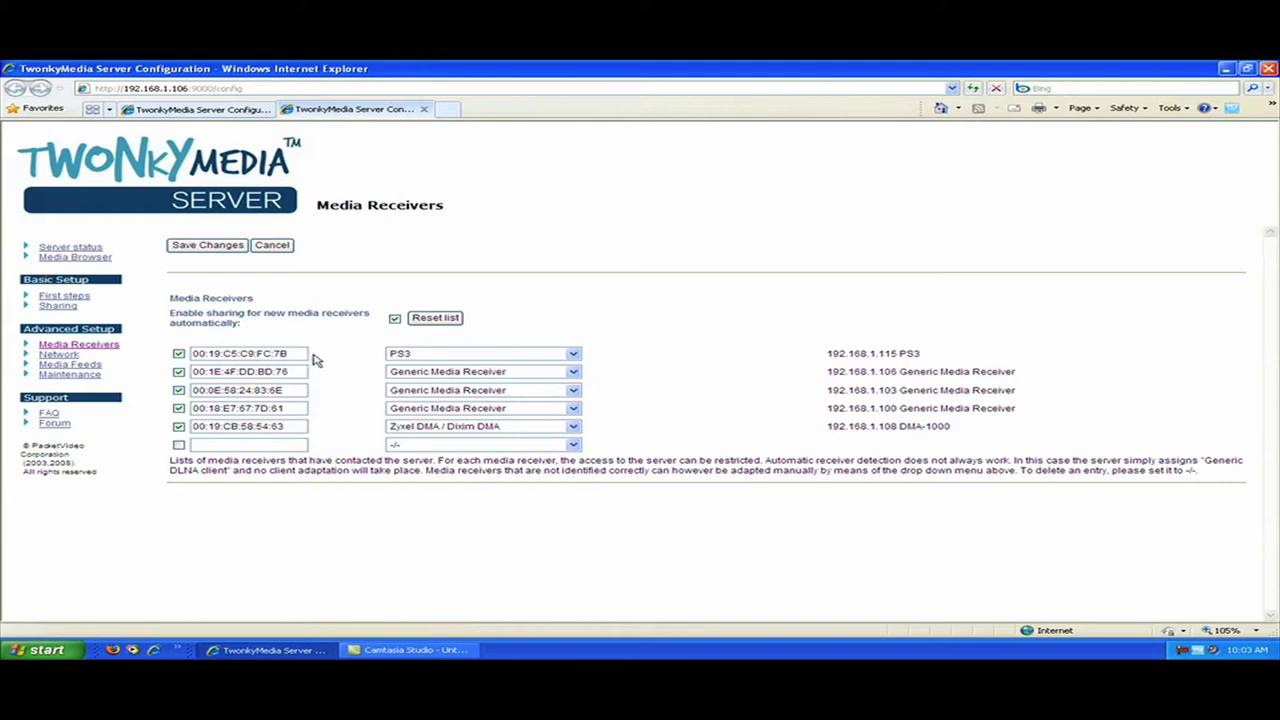
click(573, 354)
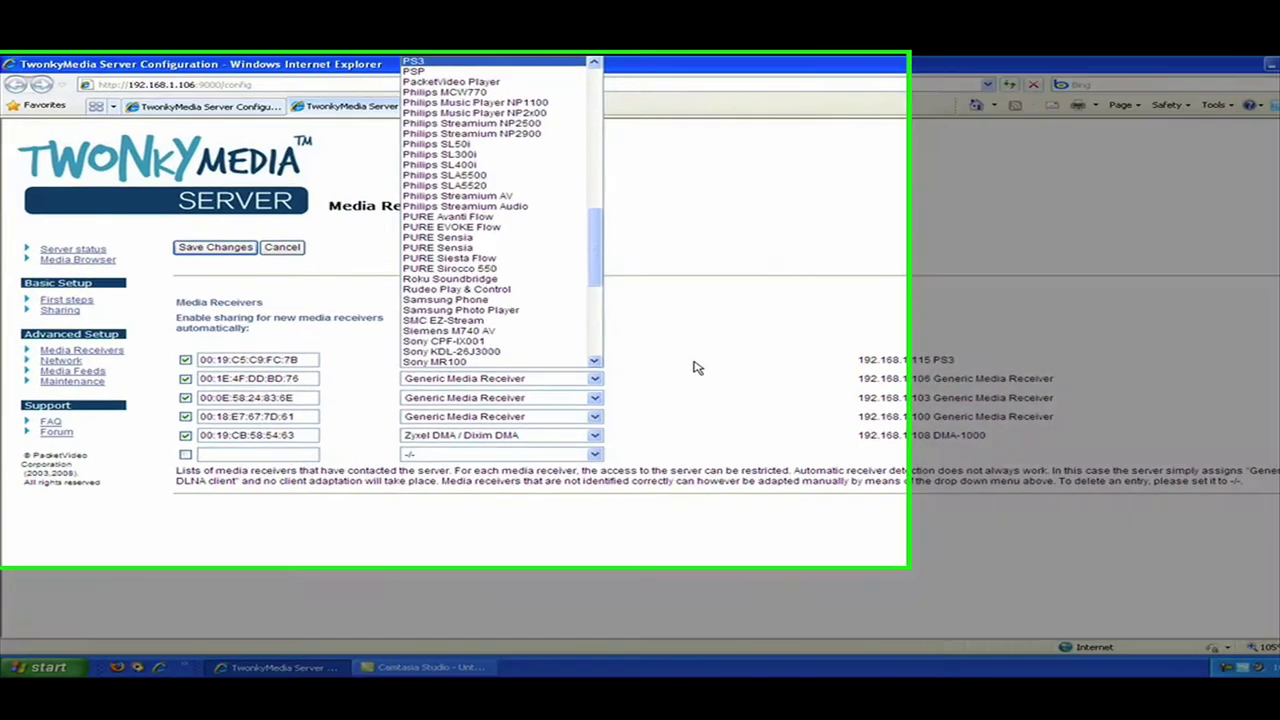
click(670, 361)
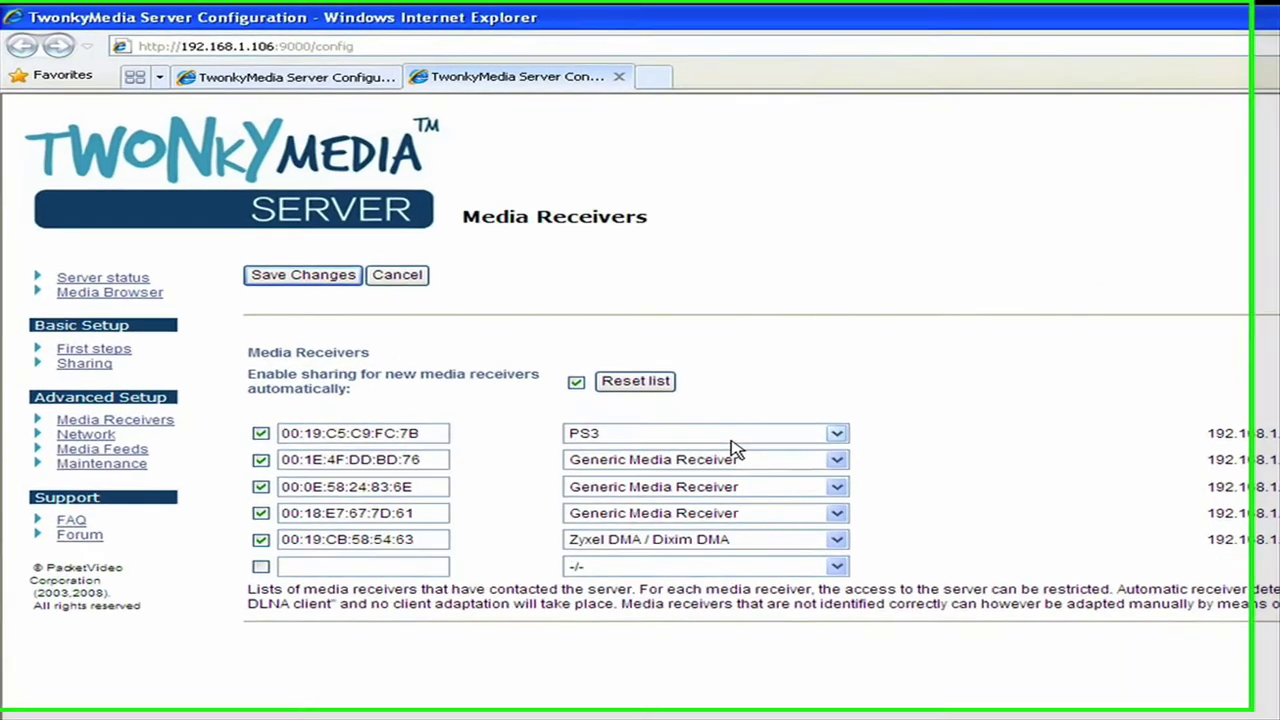
click(510, 356)
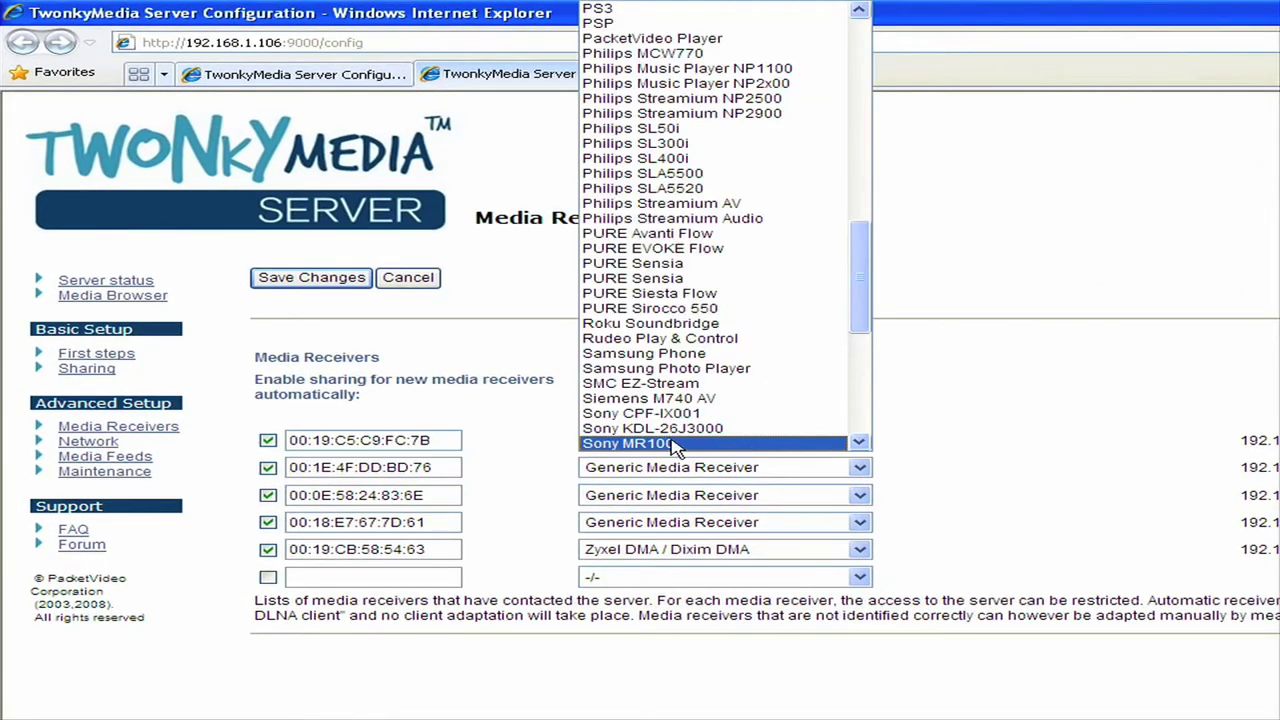
click(1048, 444)
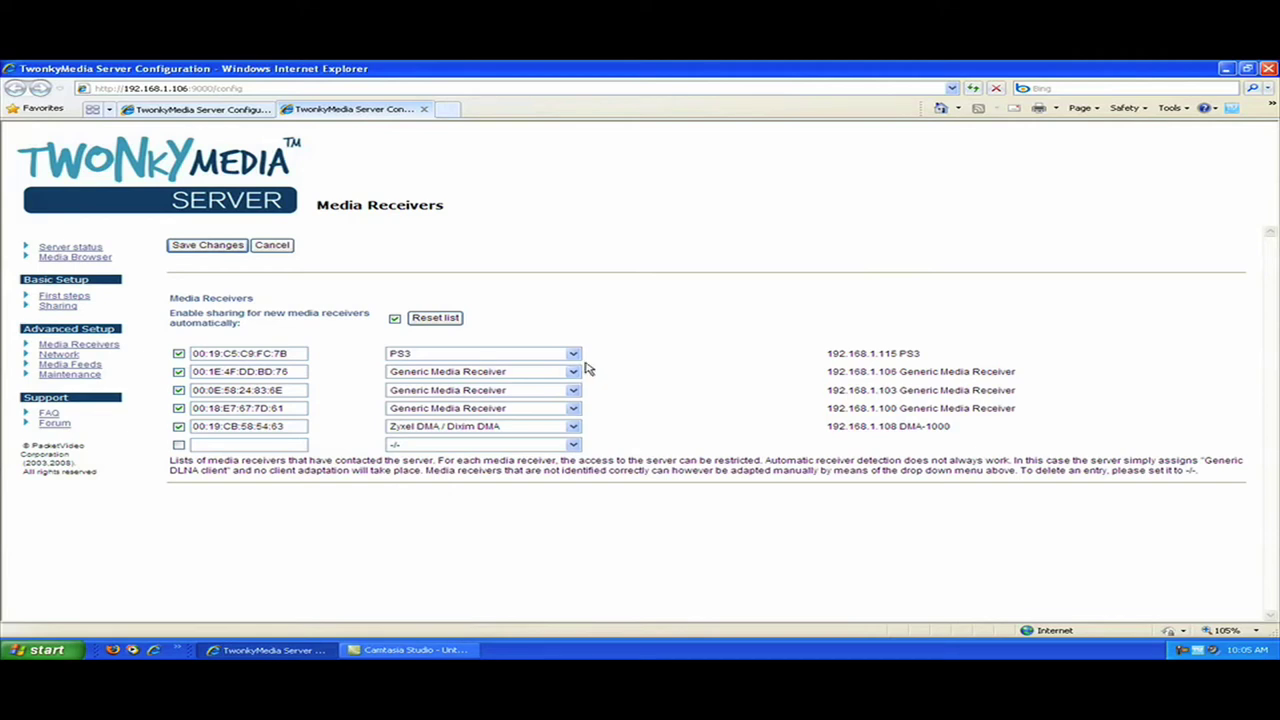
Examine the beginning of the PS3 receiver's device type list and the types offered for the generic receiver at 192.168.1.106.
click(578, 356)
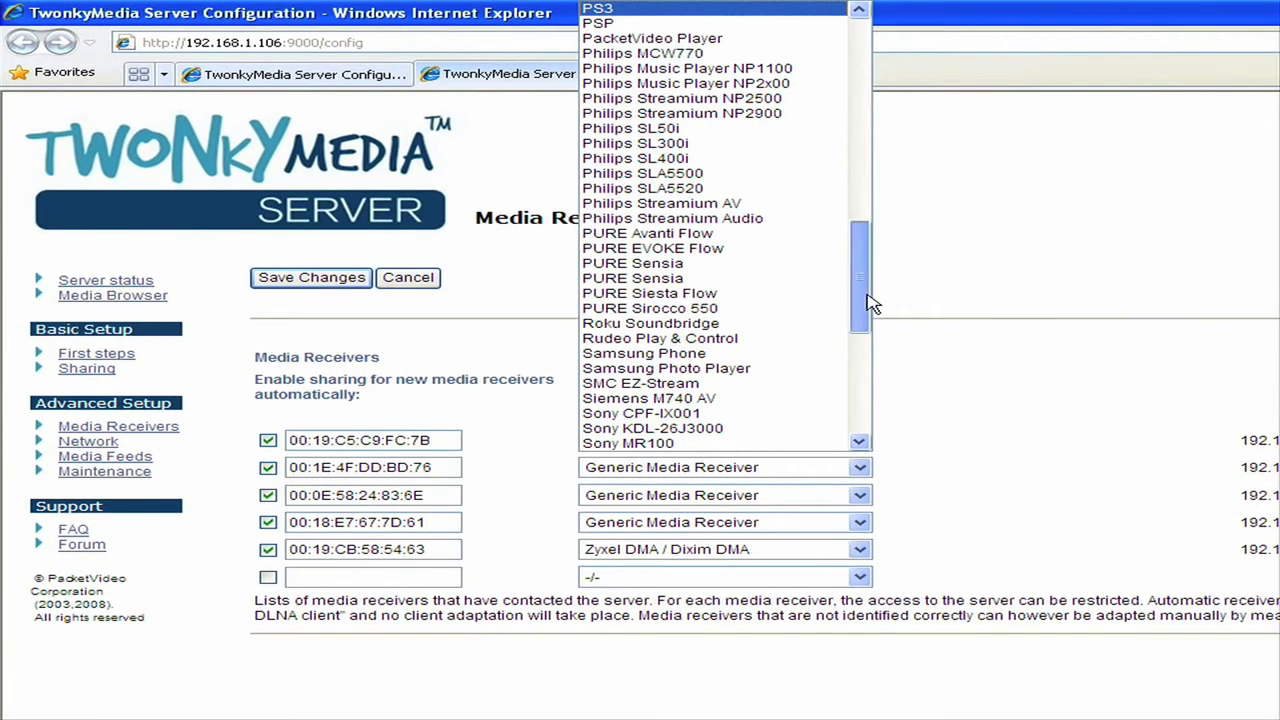
drag(869, 304, 857, 126)
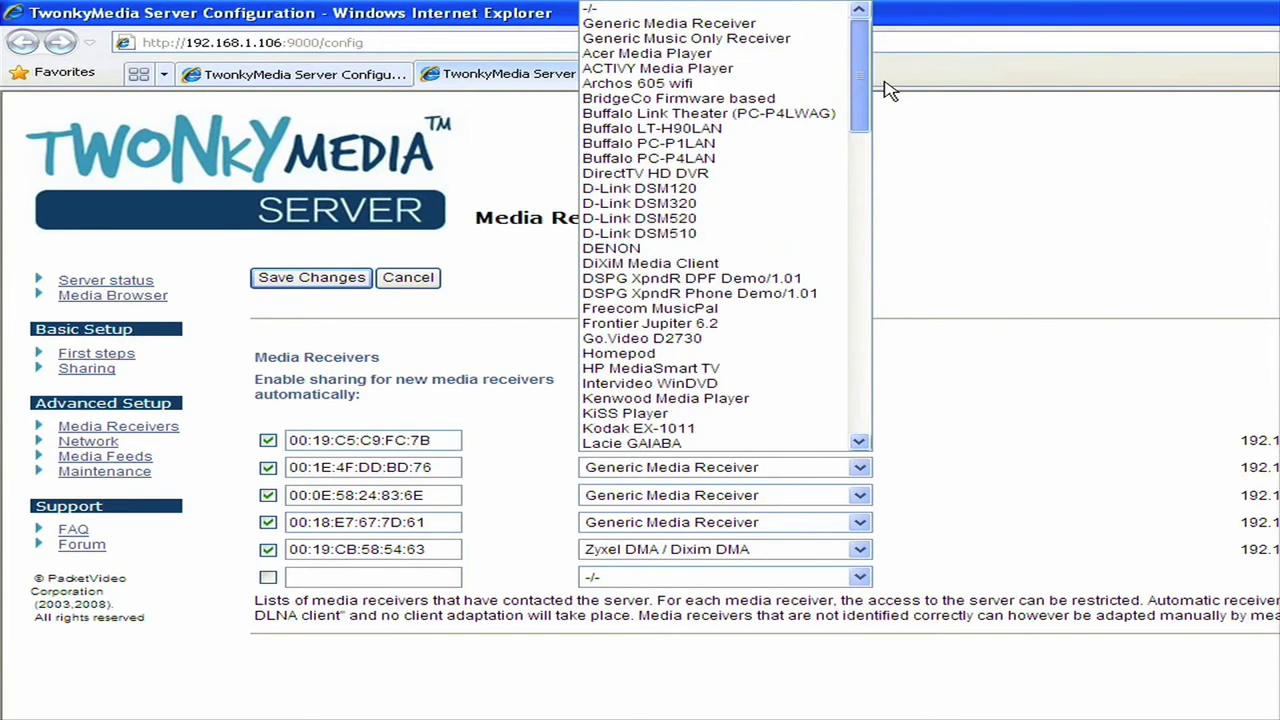
click(1107, 383)
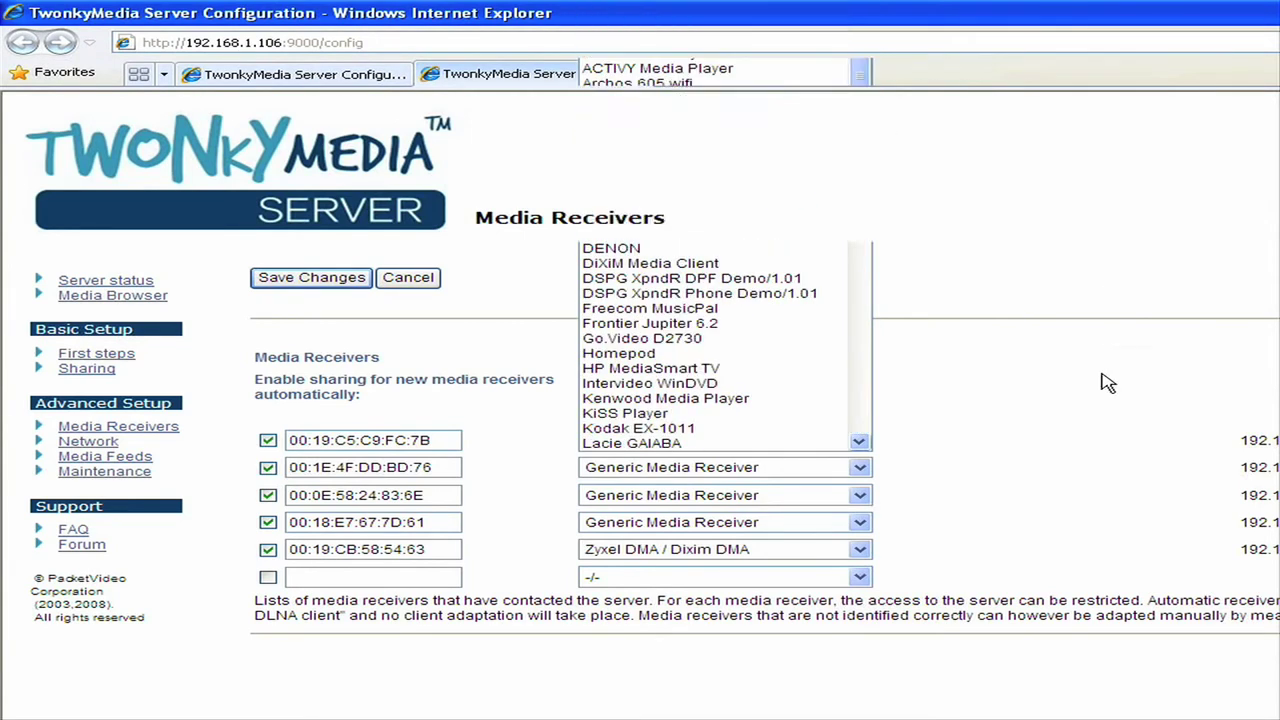
click(860, 468)
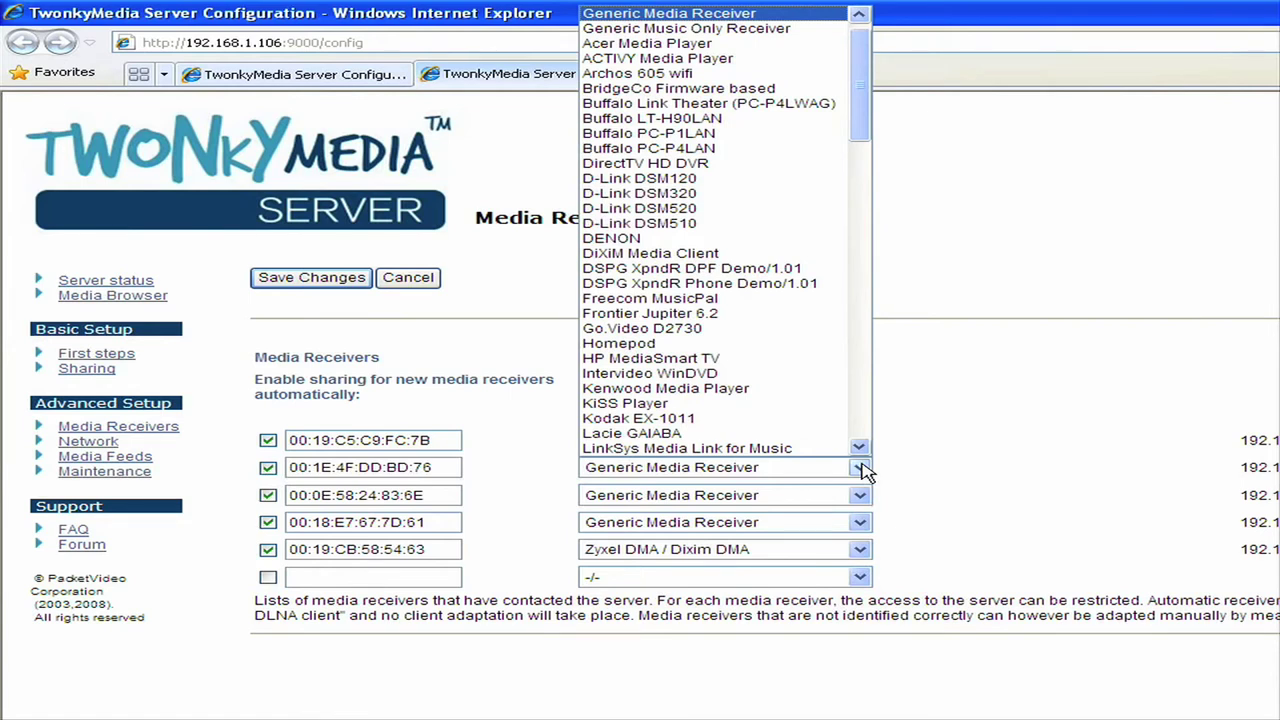
click(980, 472)
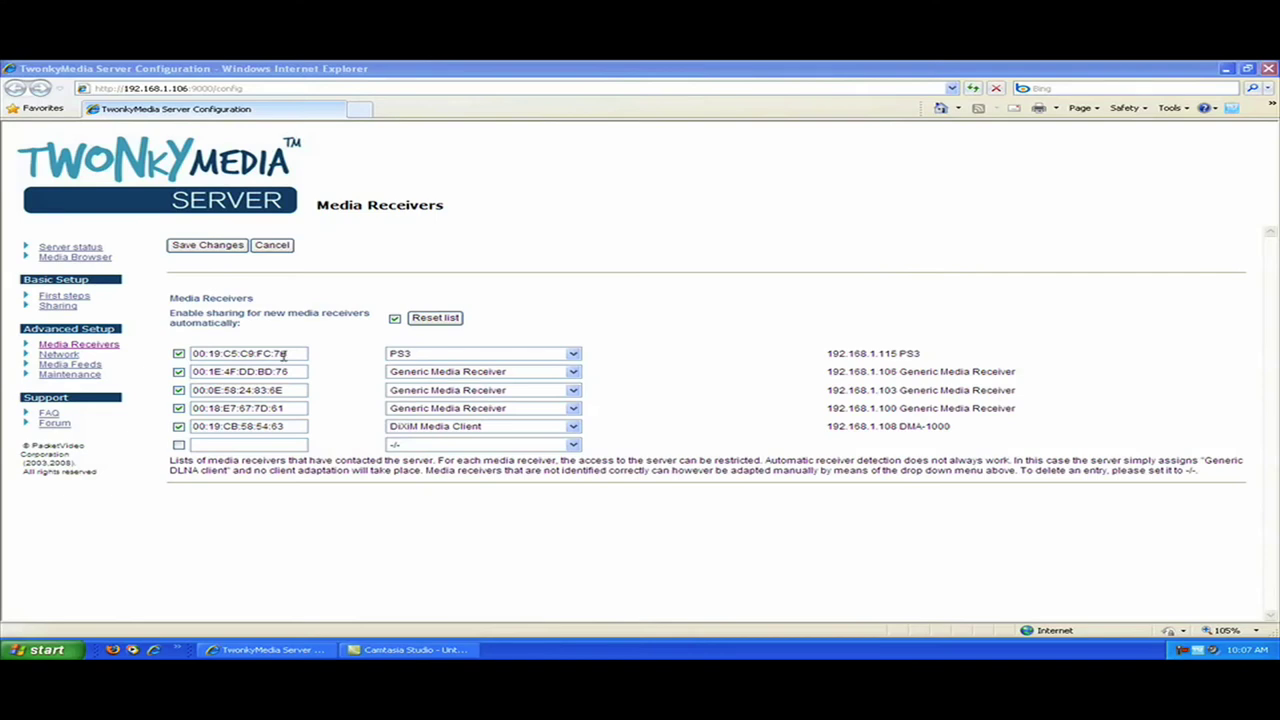
click(178, 353)
Open the Network settings and examine the Restart on NIC changes option.
click(58, 355)
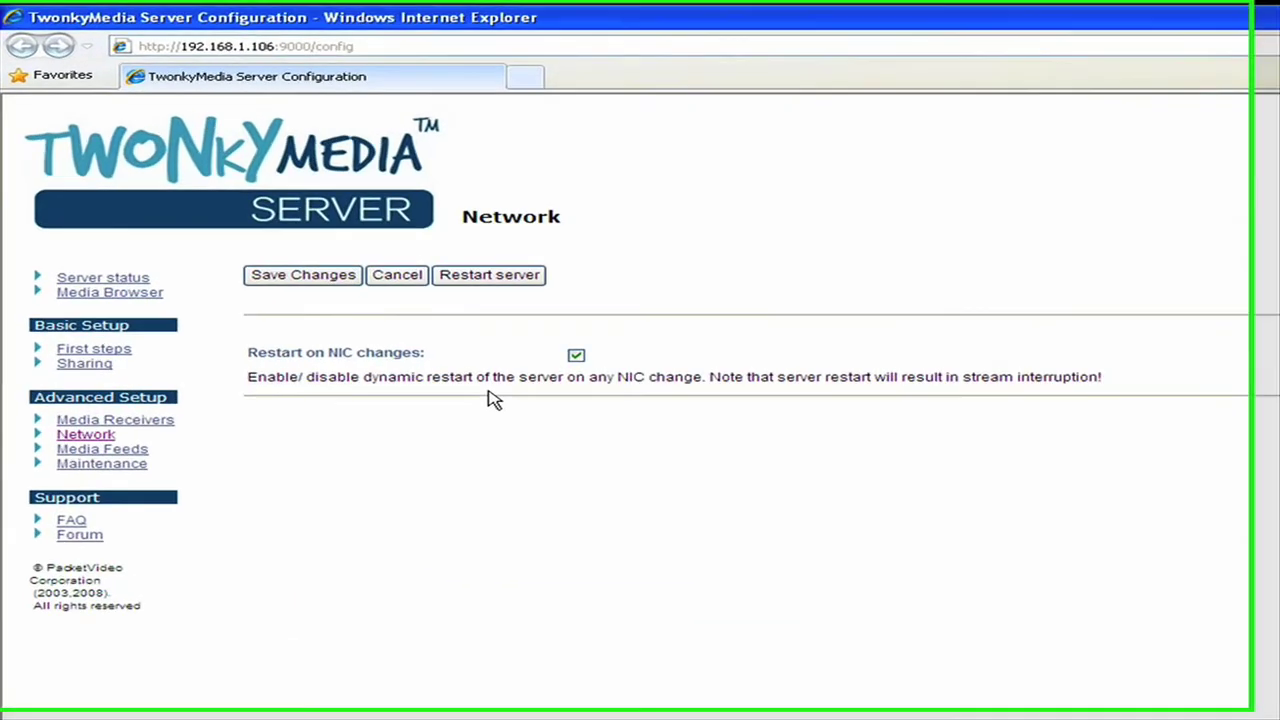
drag(450, 357, 267, 364)
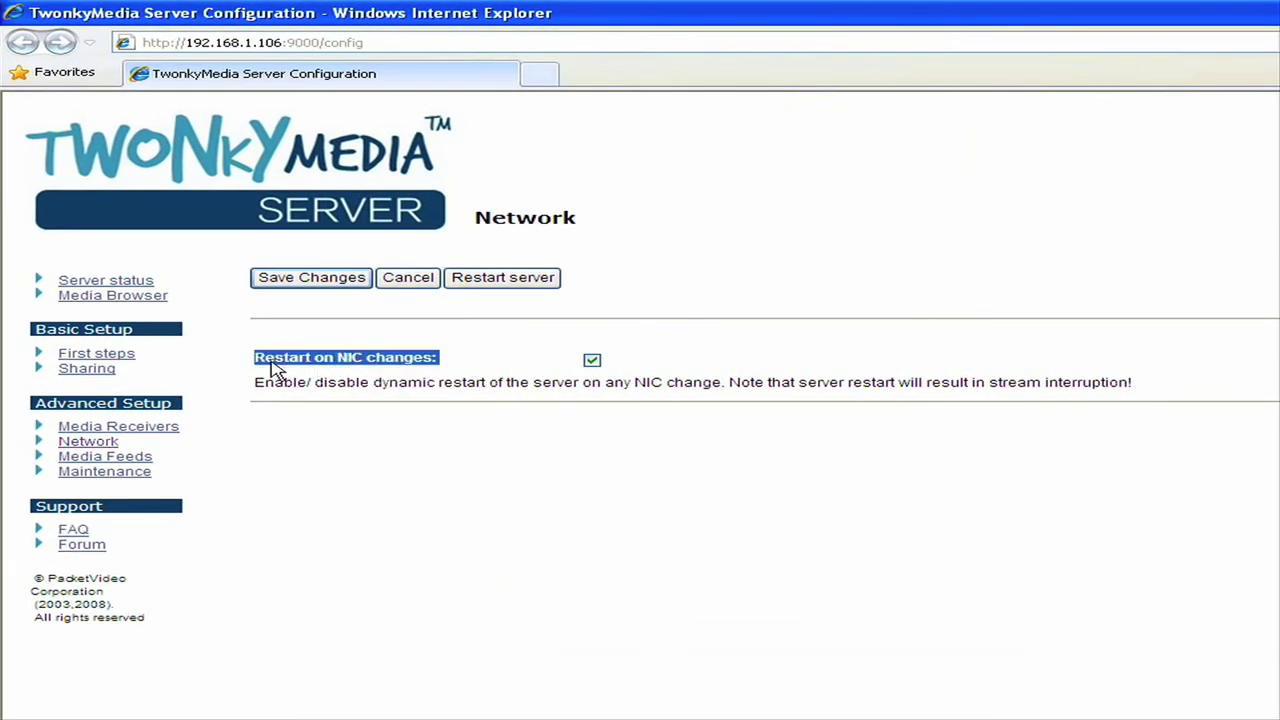
click(510, 525)
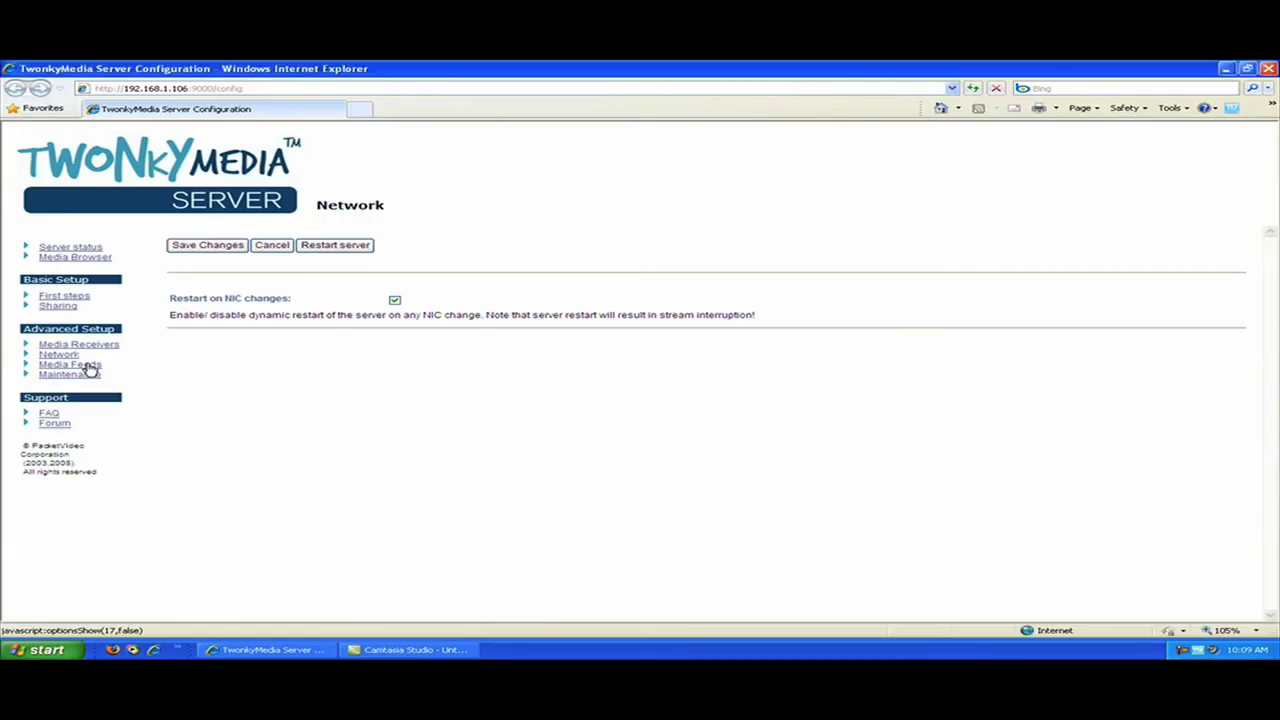
Open the Media Feeds settings and look through the radio, photo and video feed sections.
click(90, 368)
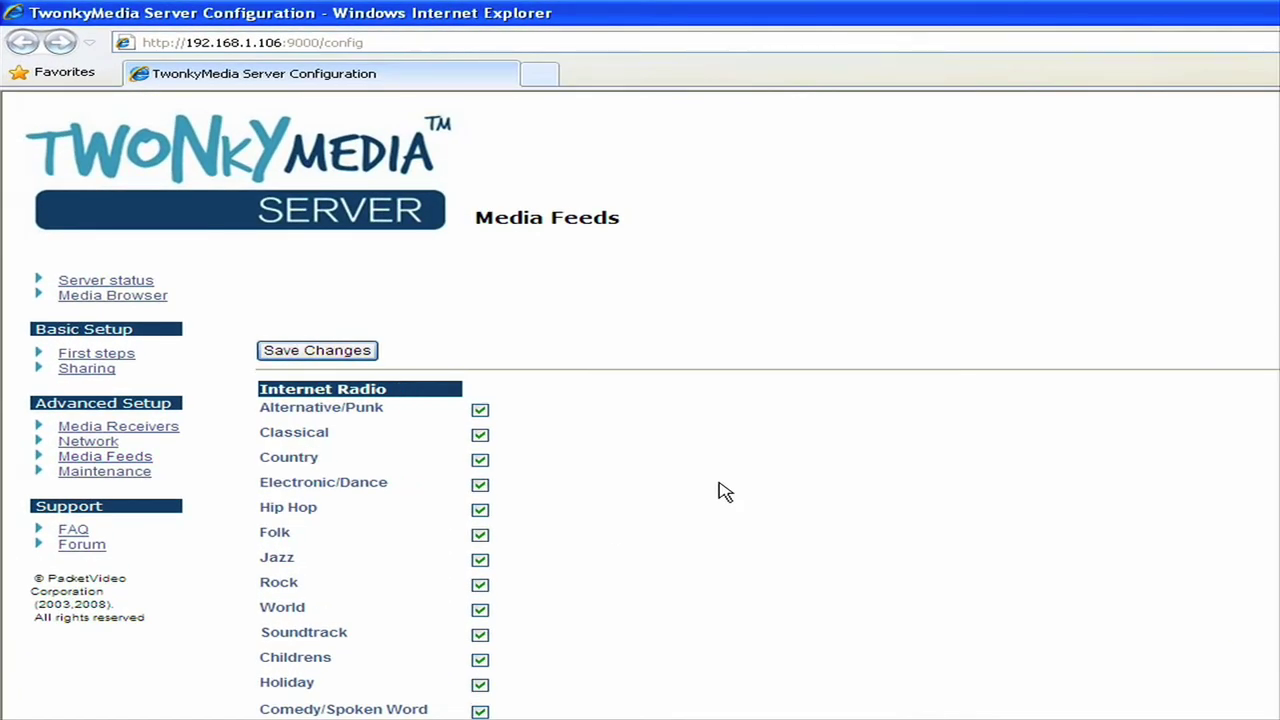
scroll(725, 490, down, 2)
scroll(725, 490, down, 2)
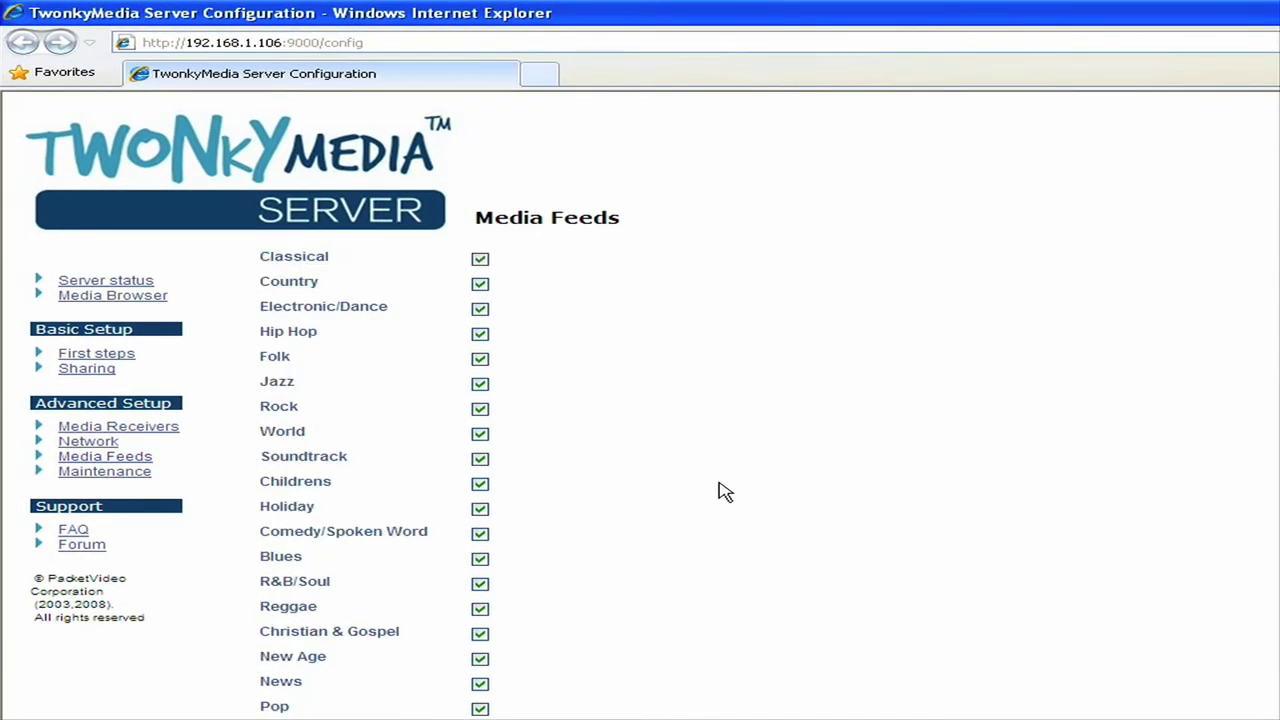
scroll(725, 490, down, 12)
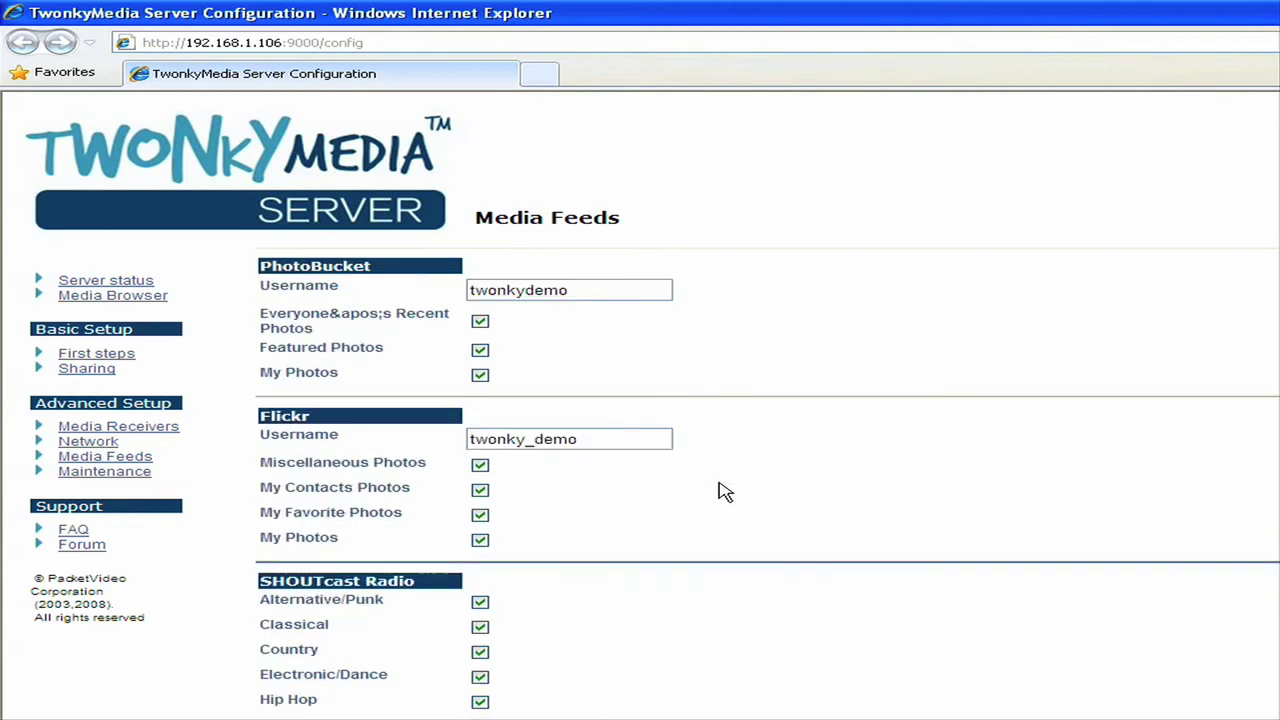
scroll(725, 491, down, 14)
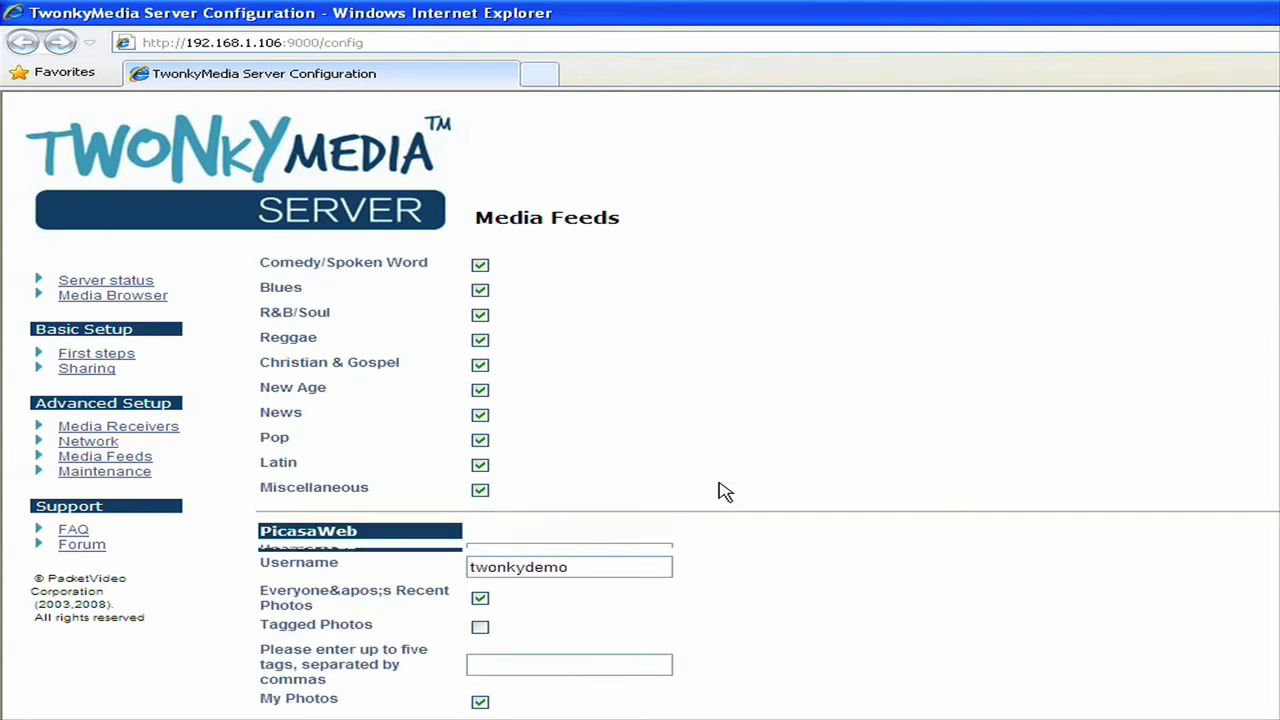
scroll(725, 491, down, 8)
scroll(725, 491, up, 20)
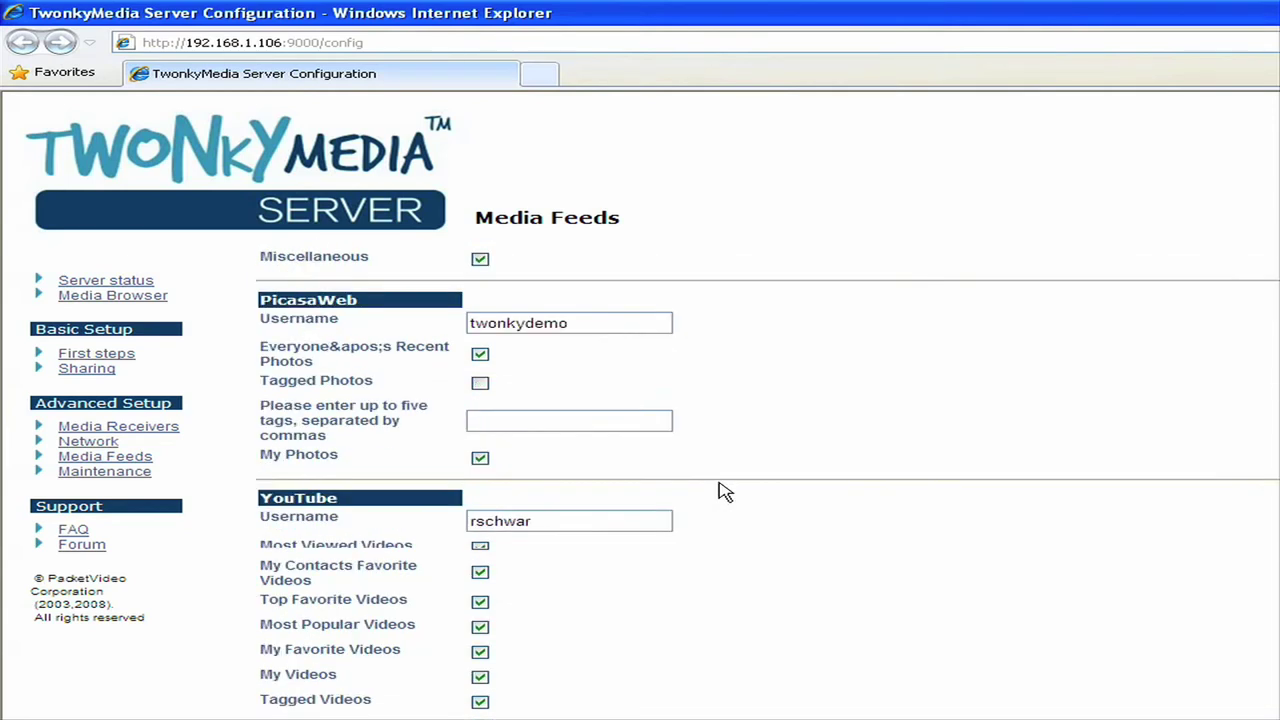
scroll(725, 491, up, 10)
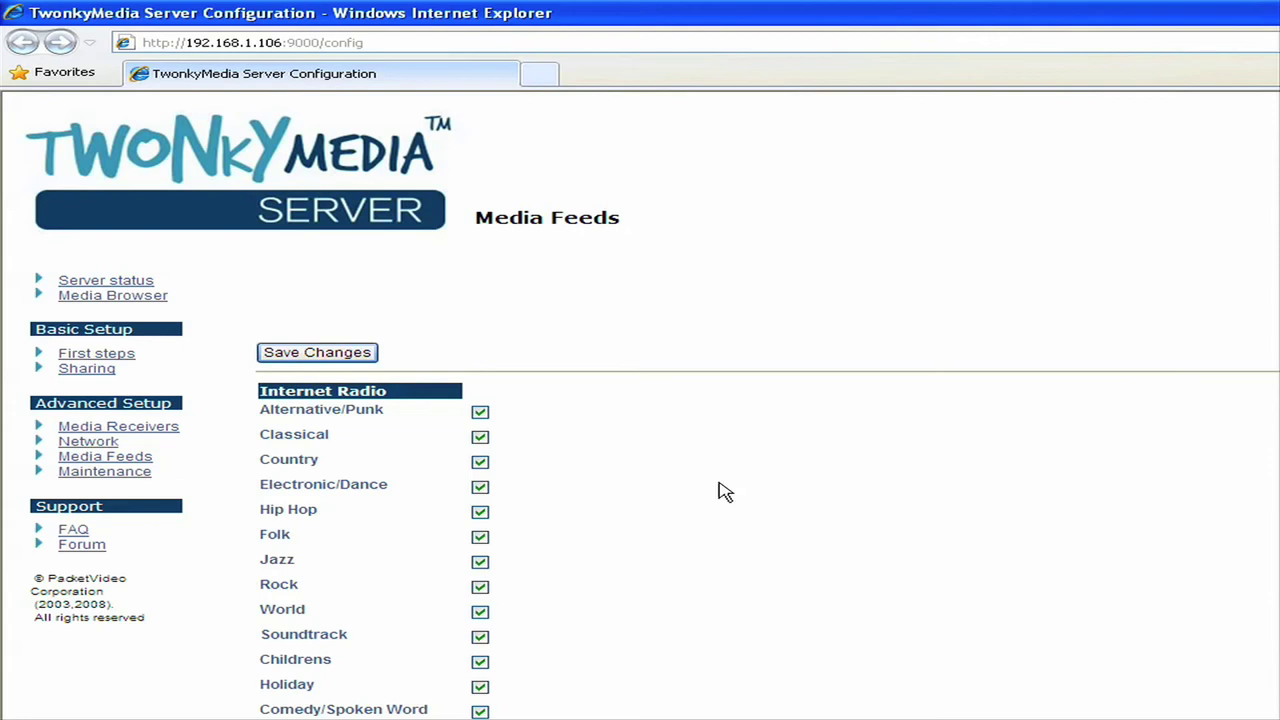
Disable the Classical, Hip Hop and World genres under Internet Radio, keeping Alternative/Punk and Jazz enabled.
click(484, 414)
click(486, 439)
click(479, 514)
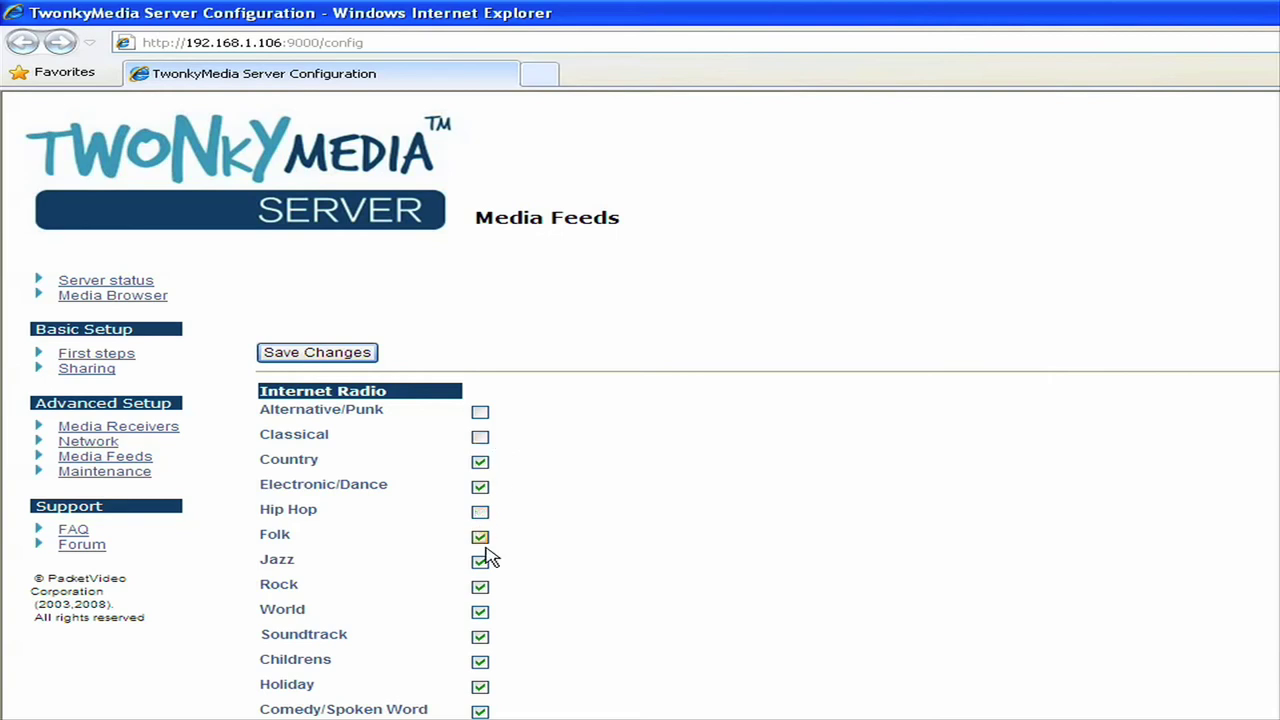
click(478, 613)
click(481, 414)
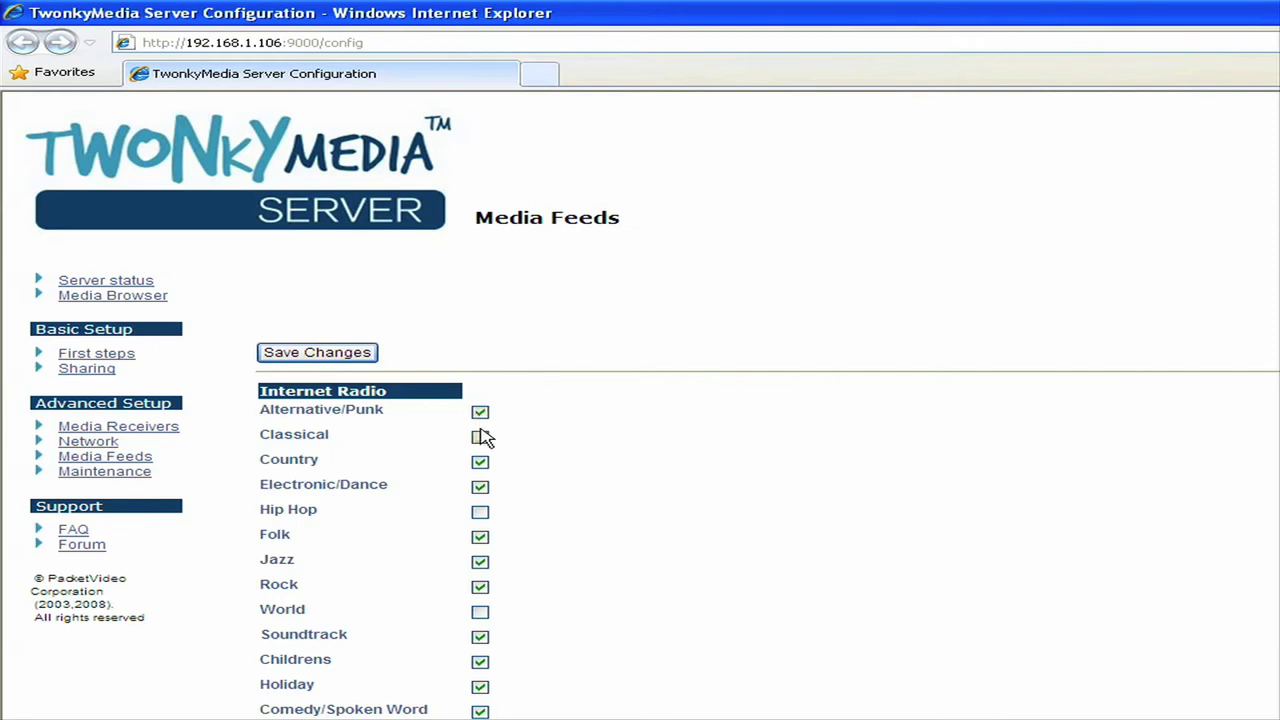
click(480, 562)
click(481, 563)
Review the remaining Internet Radio, PhotoBucket and Flickr feeds, and save the media feed changes.
scroll(712, 551, down, 3)
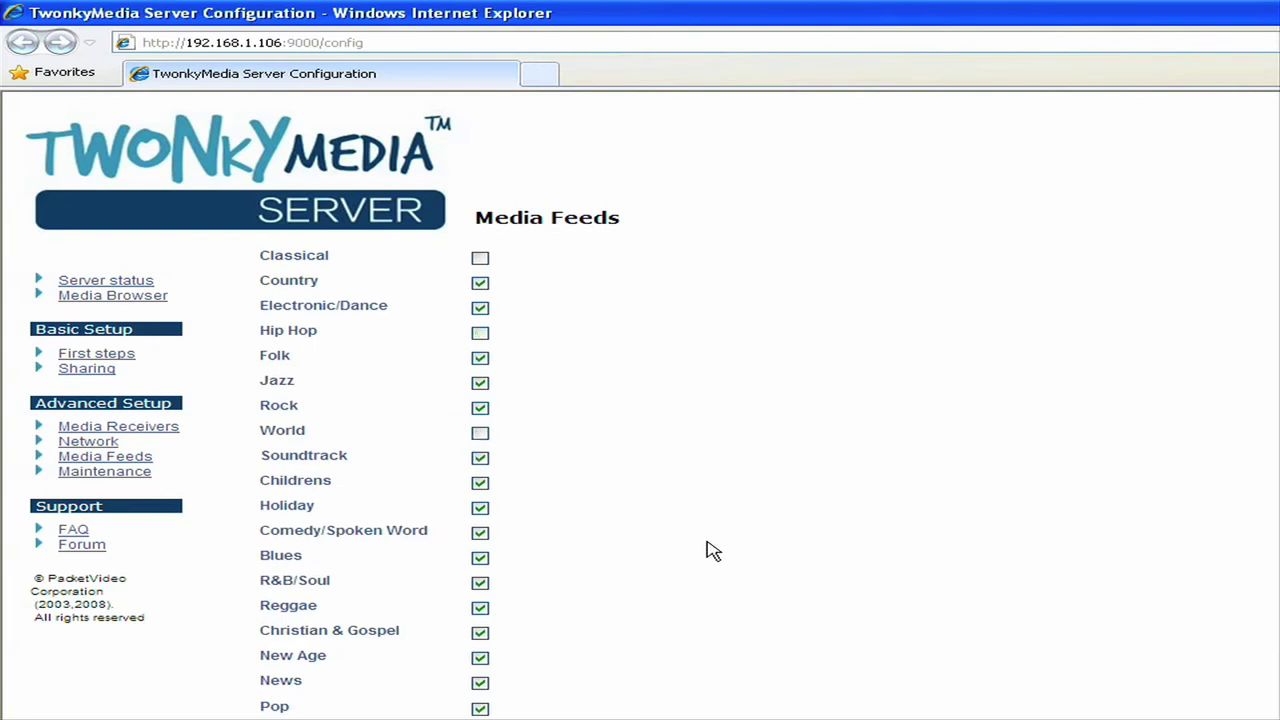
scroll(712, 551, down, 4)
scroll(712, 551, down, 3)
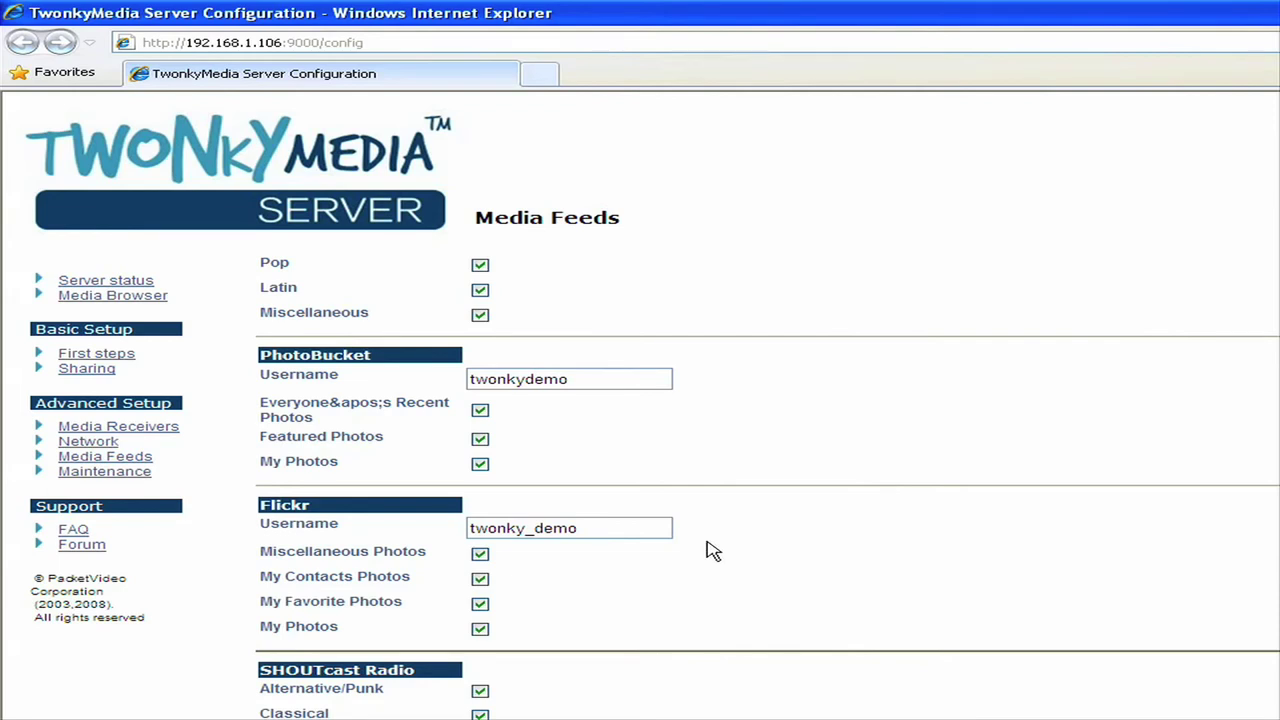
scroll(712, 551, up, 10)
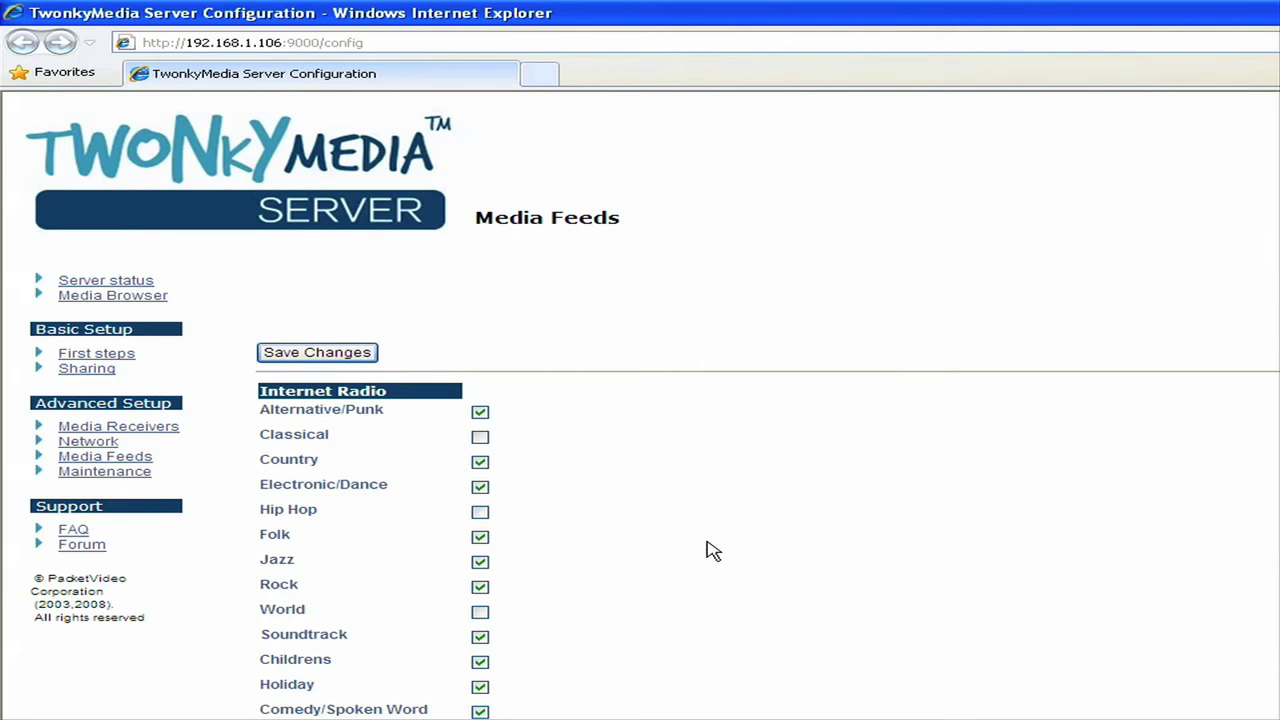
click(325, 362)
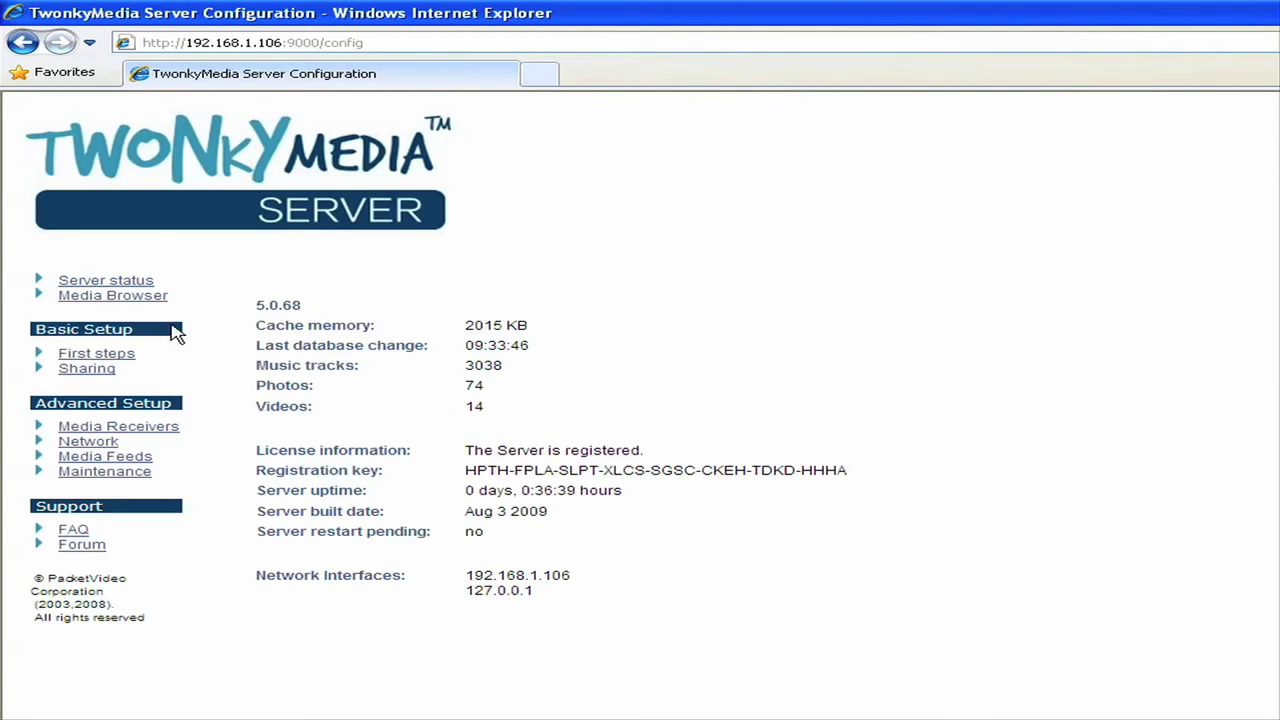
Open the media browser and go to All Stations of Handpicked Radio within the Music section.
click(106, 300)
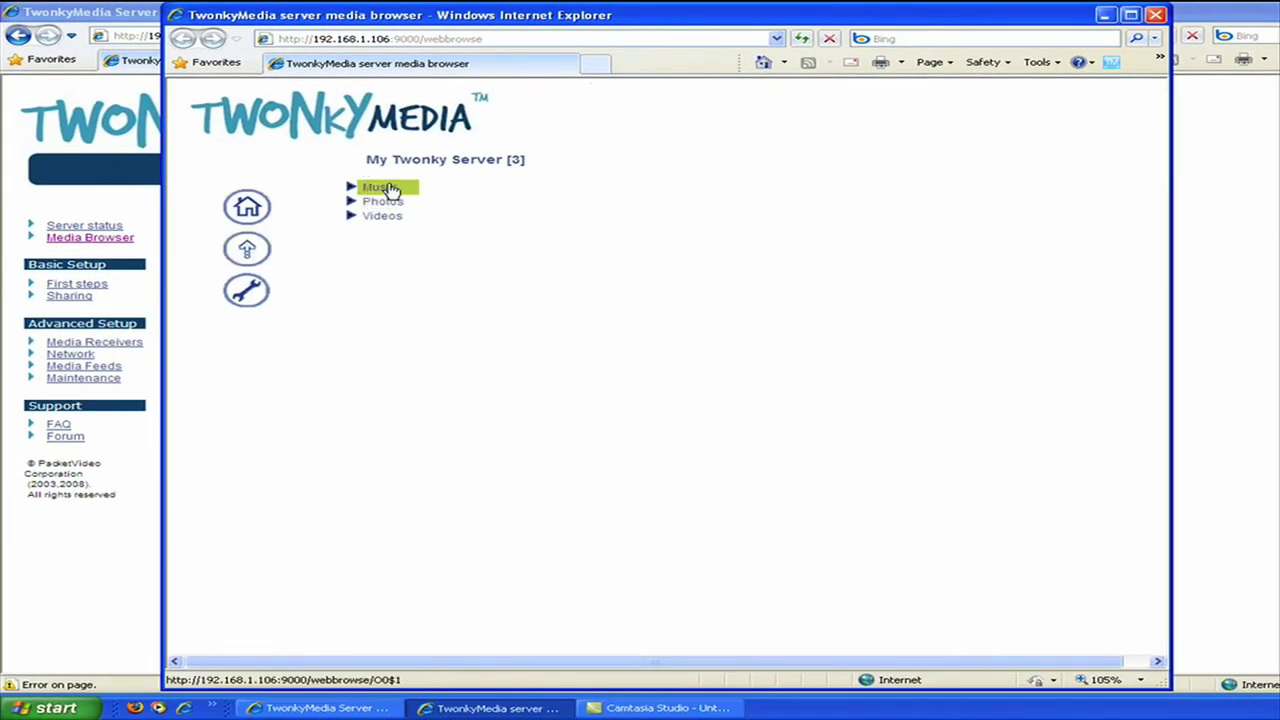
click(389, 189)
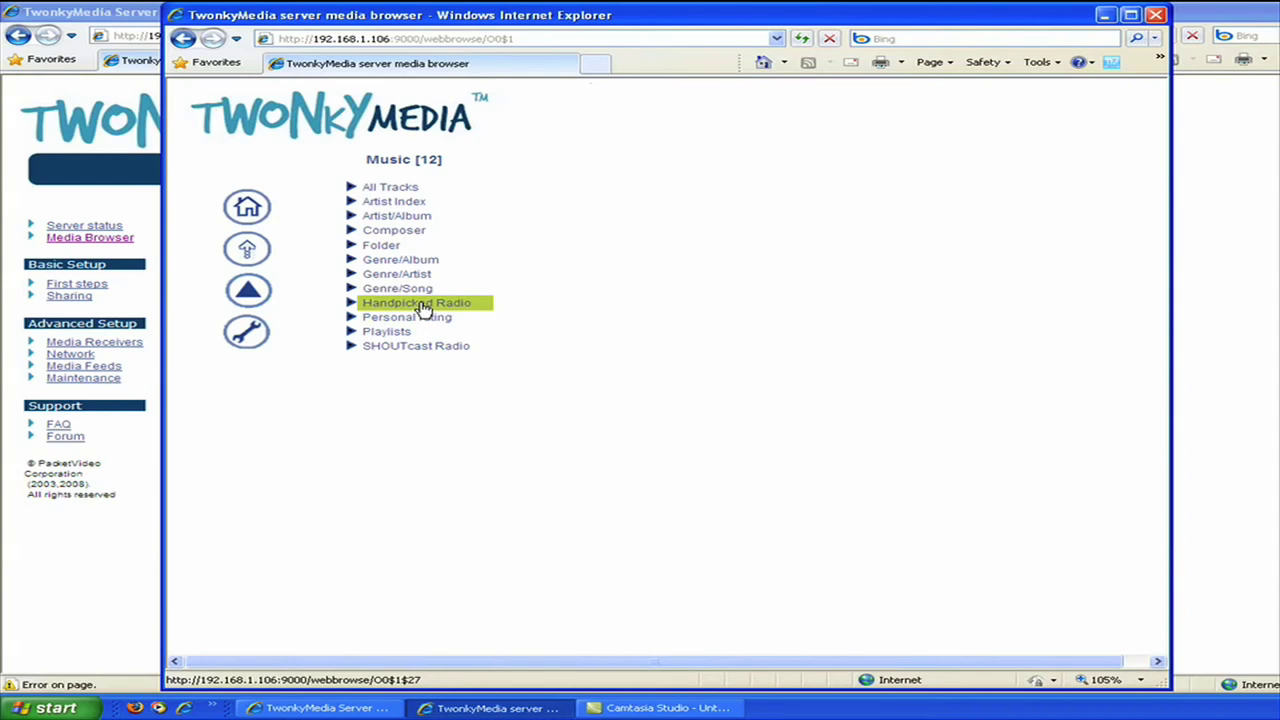
click(422, 305)
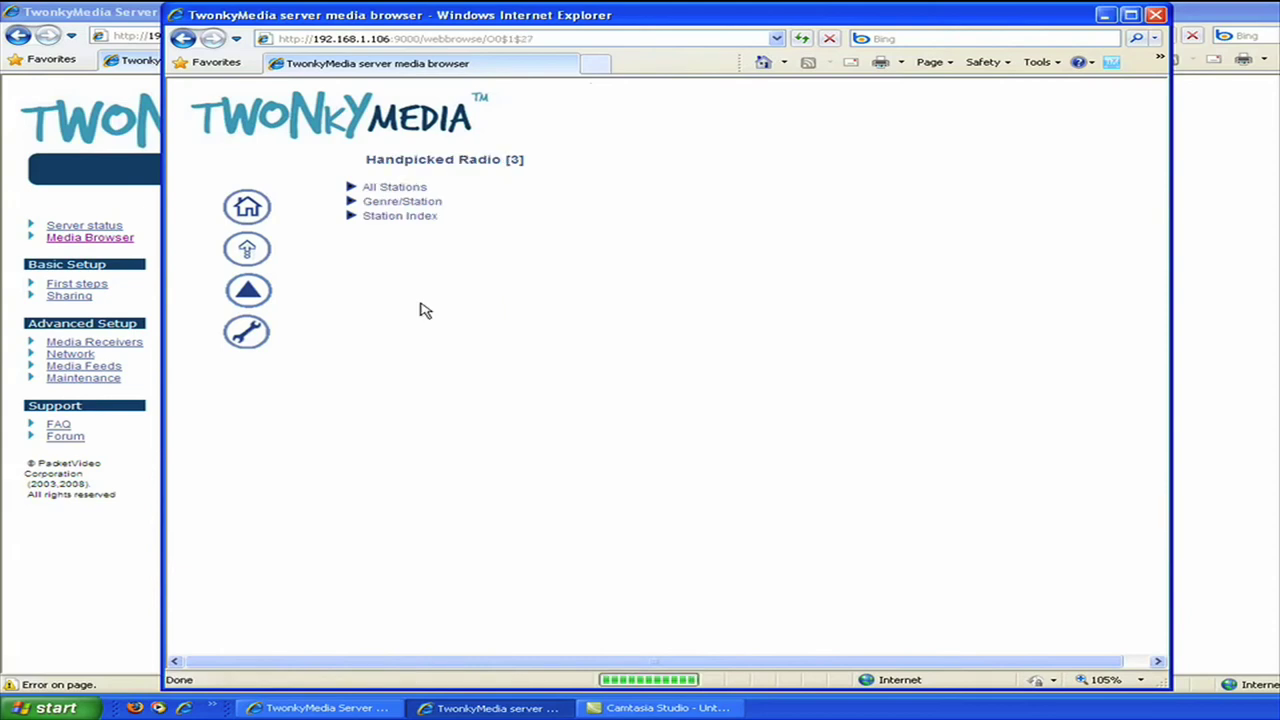
click(398, 188)
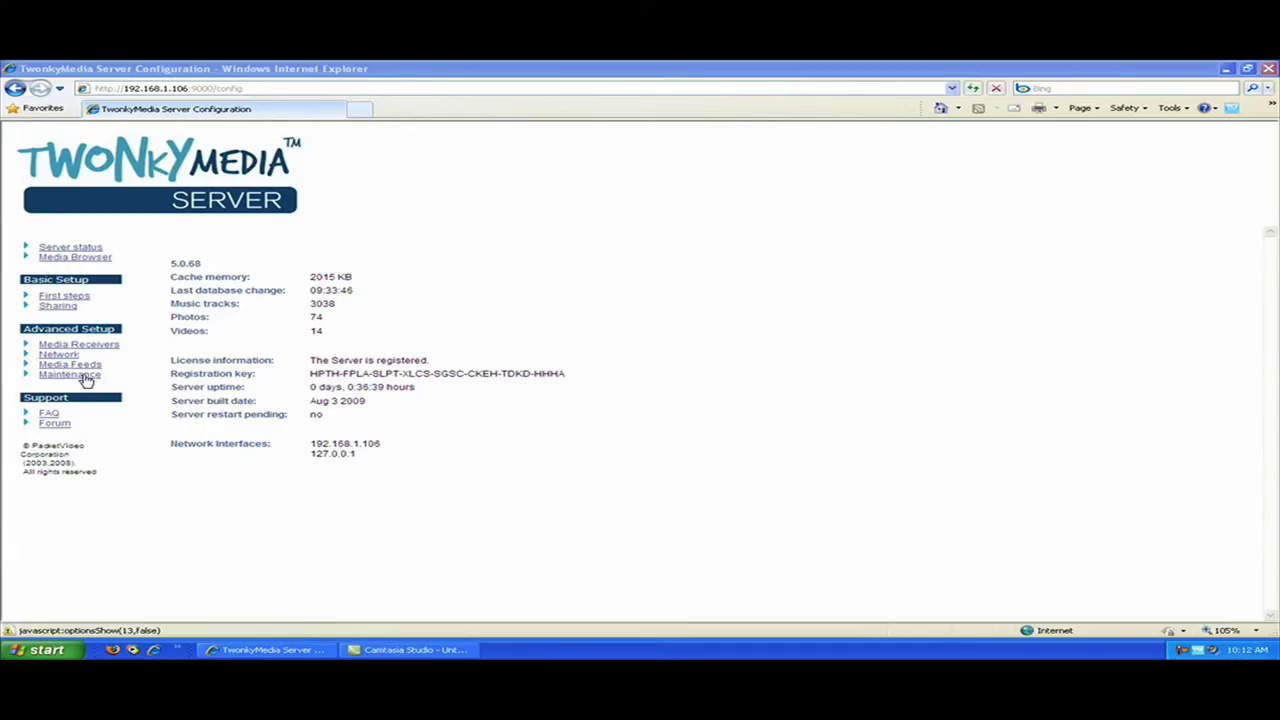
Open the Maintenance settings and examine the save controls and the Logging option.
click(70, 375)
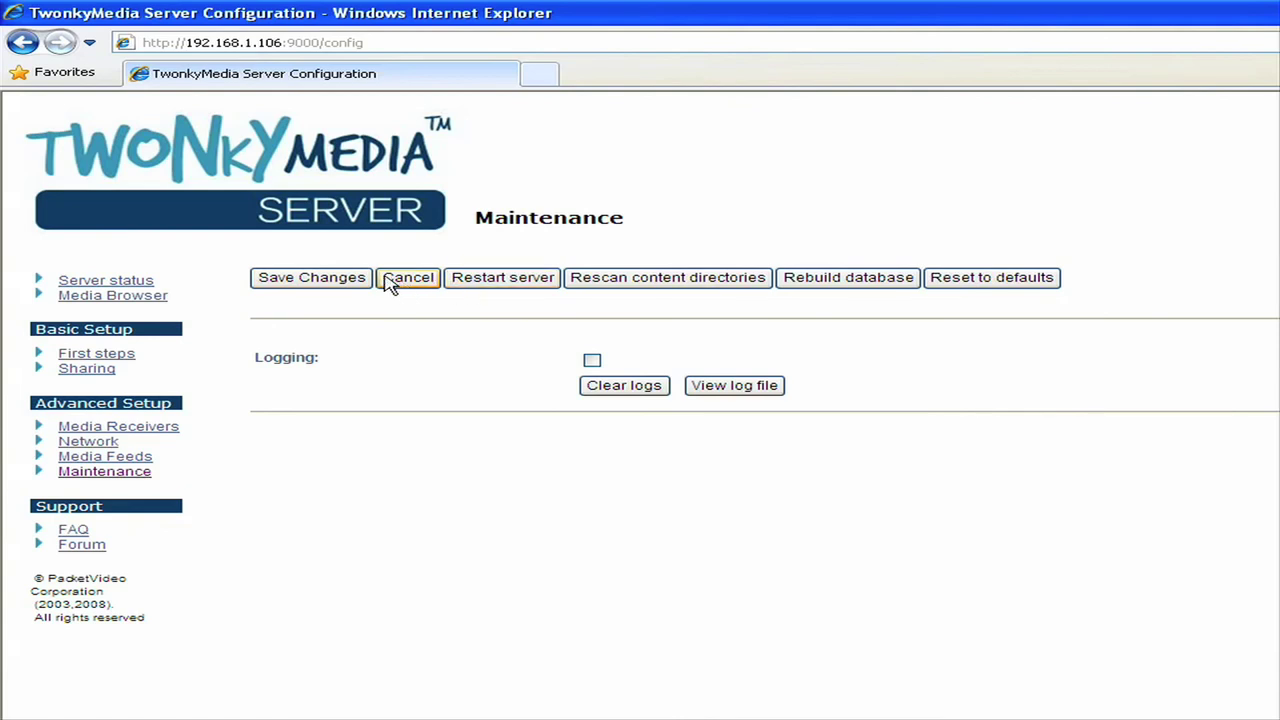
click(343, 285)
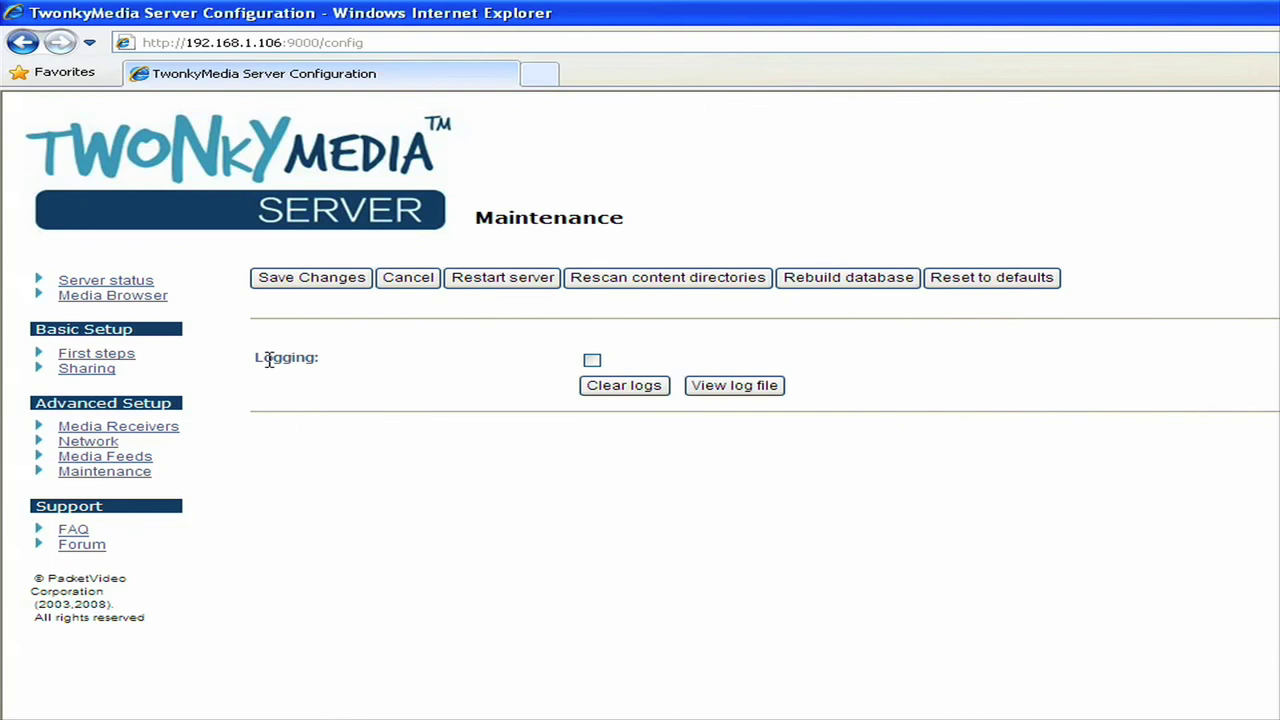
double_click(270, 357)
drag(290, 358, 418, 368)
click(592, 361)
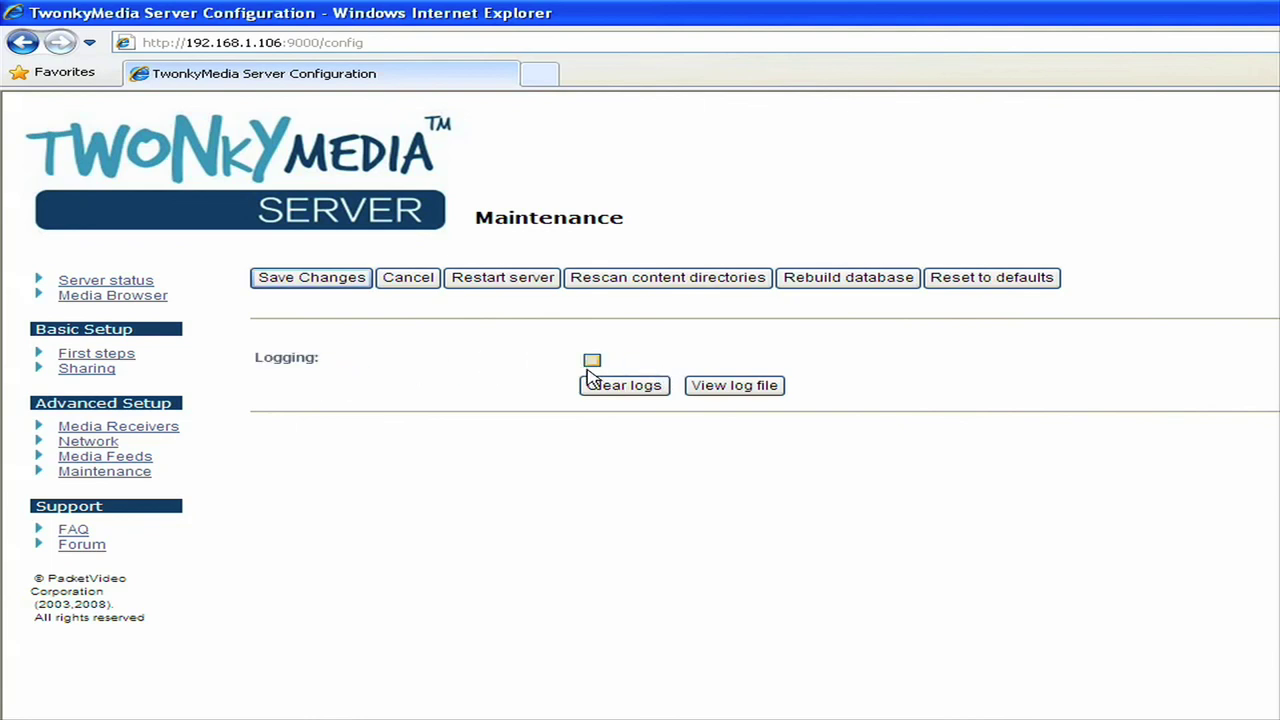